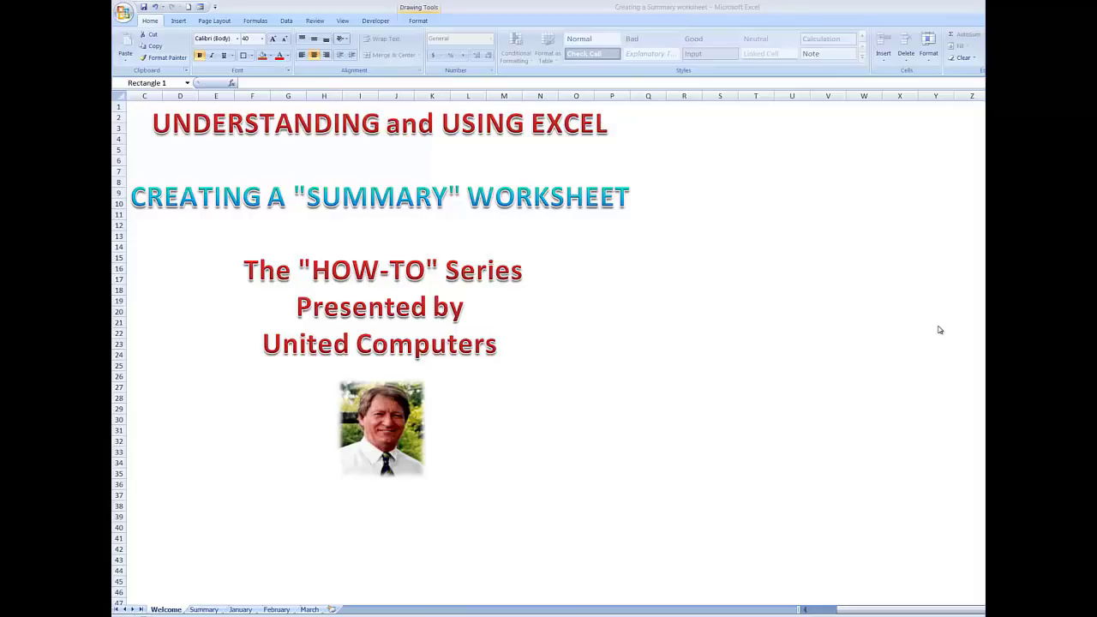
Switch from the Welcome sheet to the January sheet to view its weekly sales table.
{"action": "left_click", "coordinate": [238, 609]}
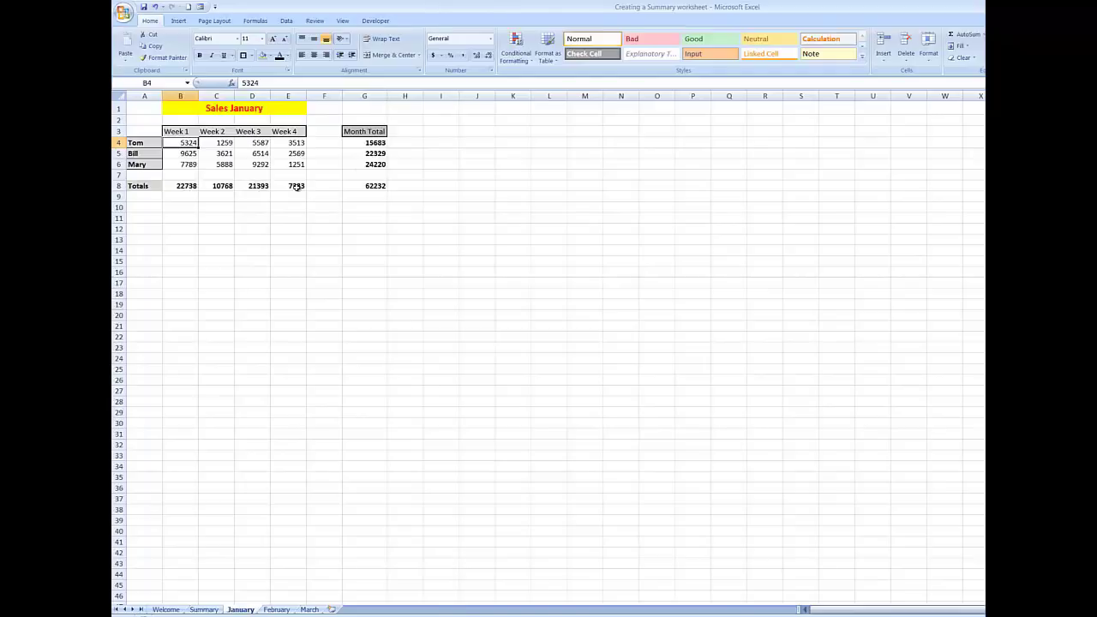
On Summary, link B5 to January!G4 and fill it down to B7 (15683, 22329, 24220).
{"action": "left_click", "coordinate": [204, 609]}
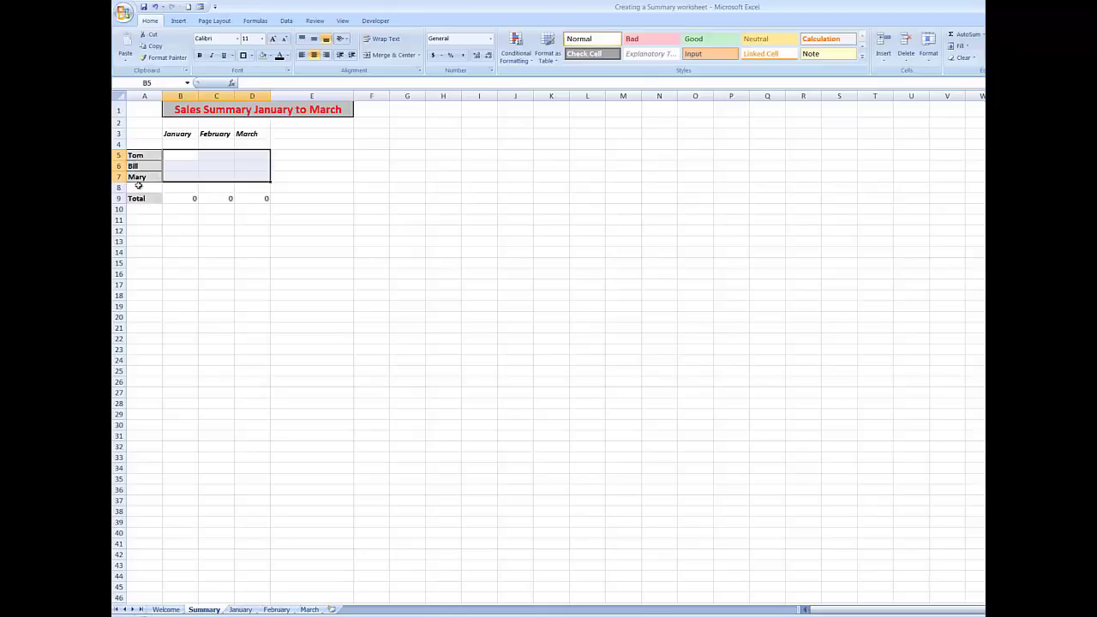
{"action": "left_click", "coordinate": [184, 155]}
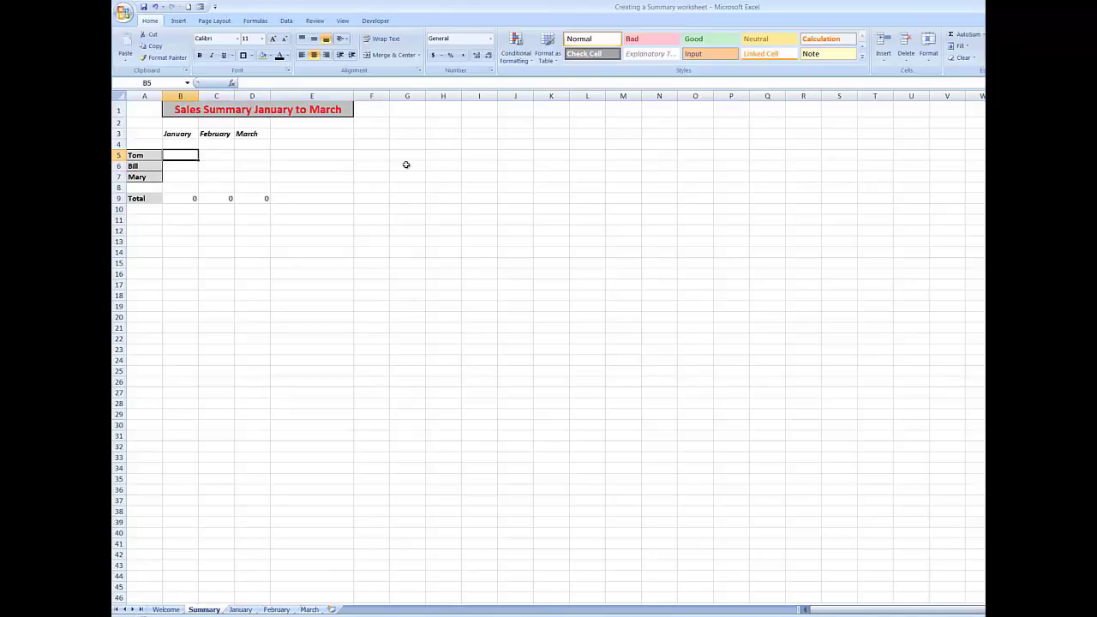
{"action": "type", "text": "="}
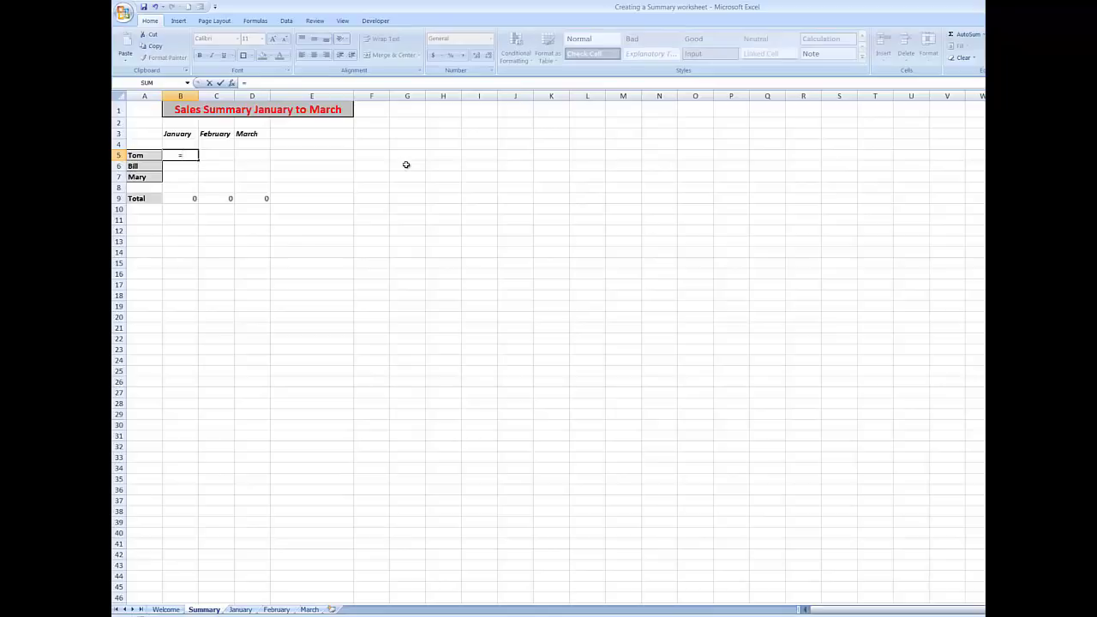
{"action": "left_click", "coordinate": [244, 609]}
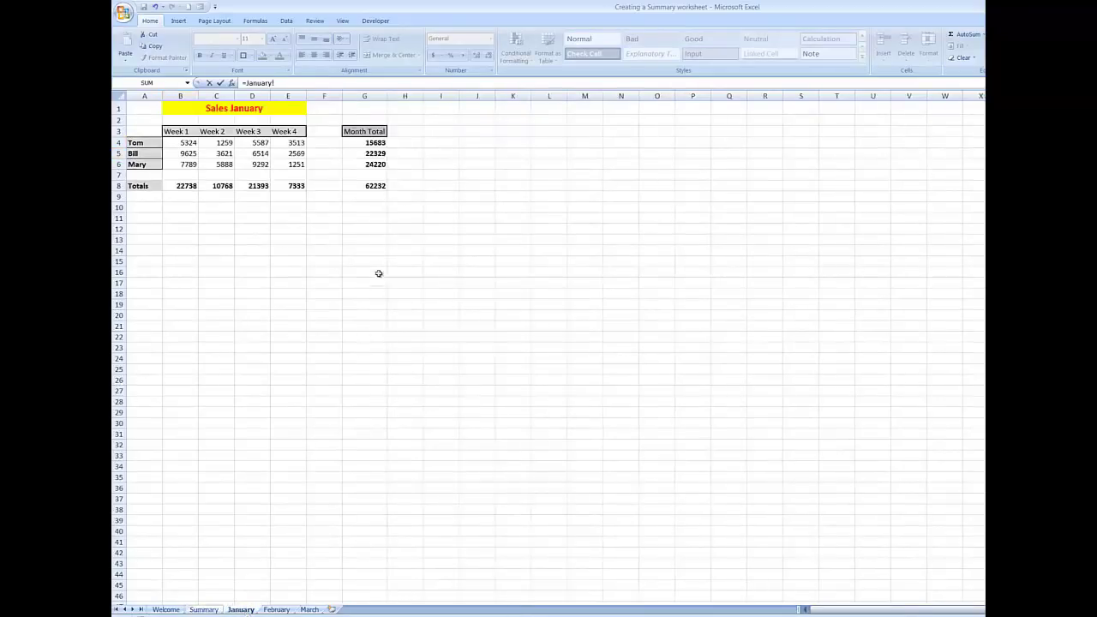
{"action": "left_click", "coordinate": [369, 142]}
{"action": "key", "text": "Return"}
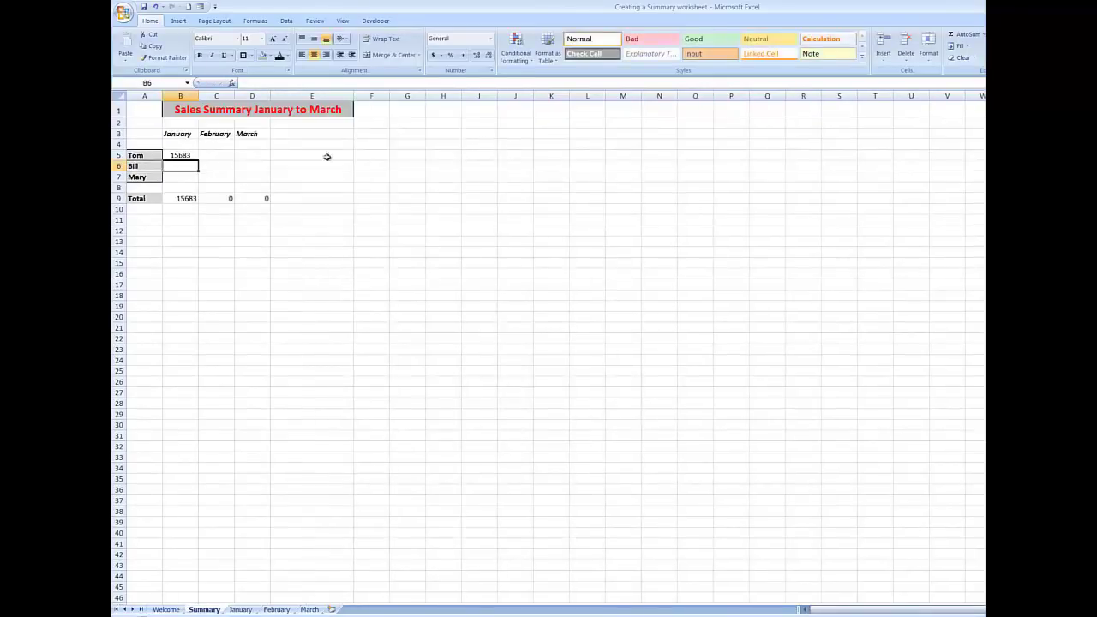
{"action": "left_click", "coordinate": [178, 156]}
{"action": "left_click_drag", "start_coordinate": [198, 161], "coordinate": [196, 179]}
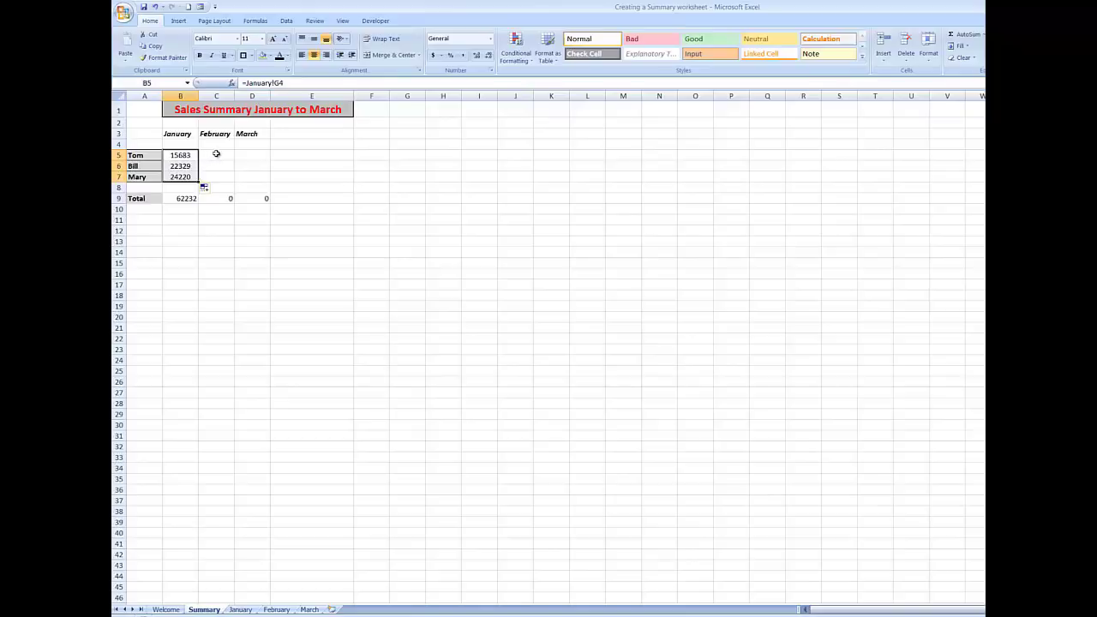
Link C5 to February!G4 and fill it down to C7 (120778, 27355, 21129).
{"action": "left_click", "coordinate": [216, 156]}
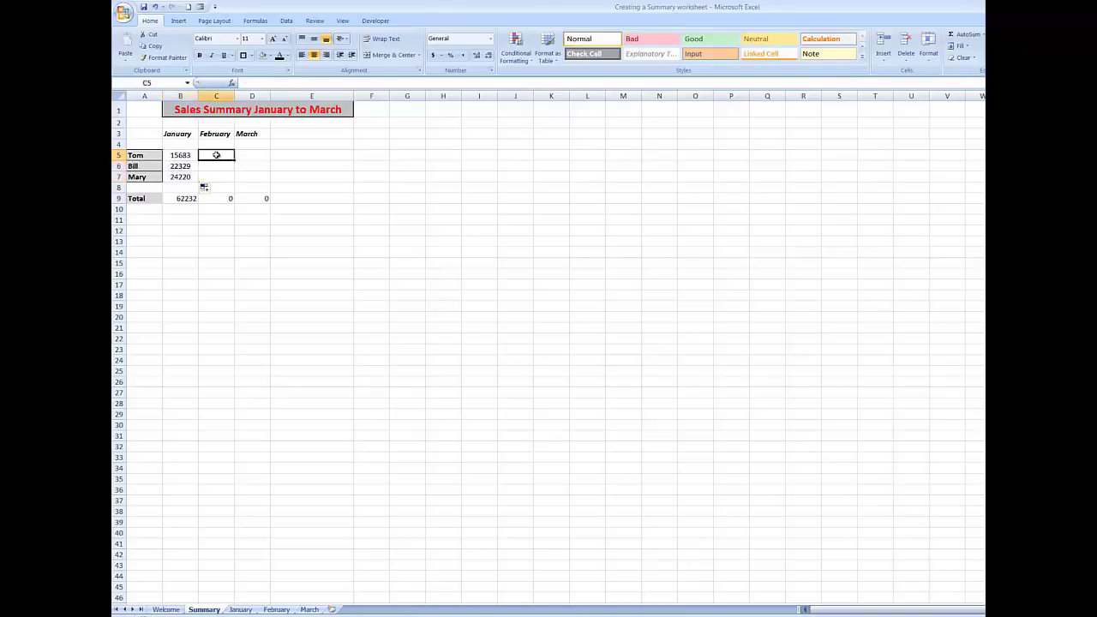
{"action": "type", "text": "="}
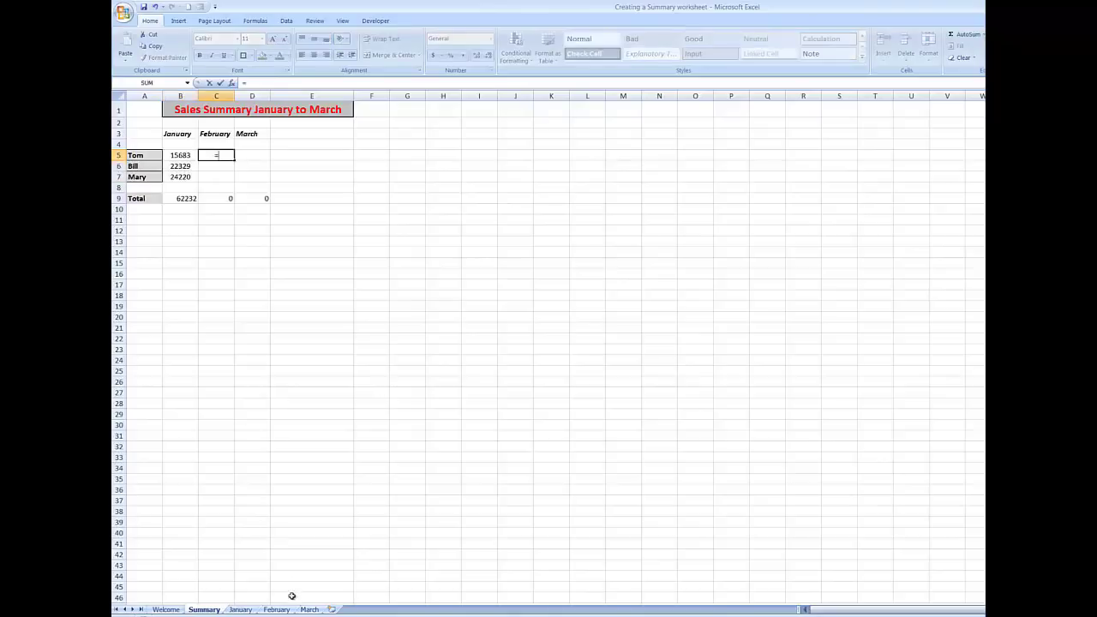
{"action": "left_click", "coordinate": [276, 609]}
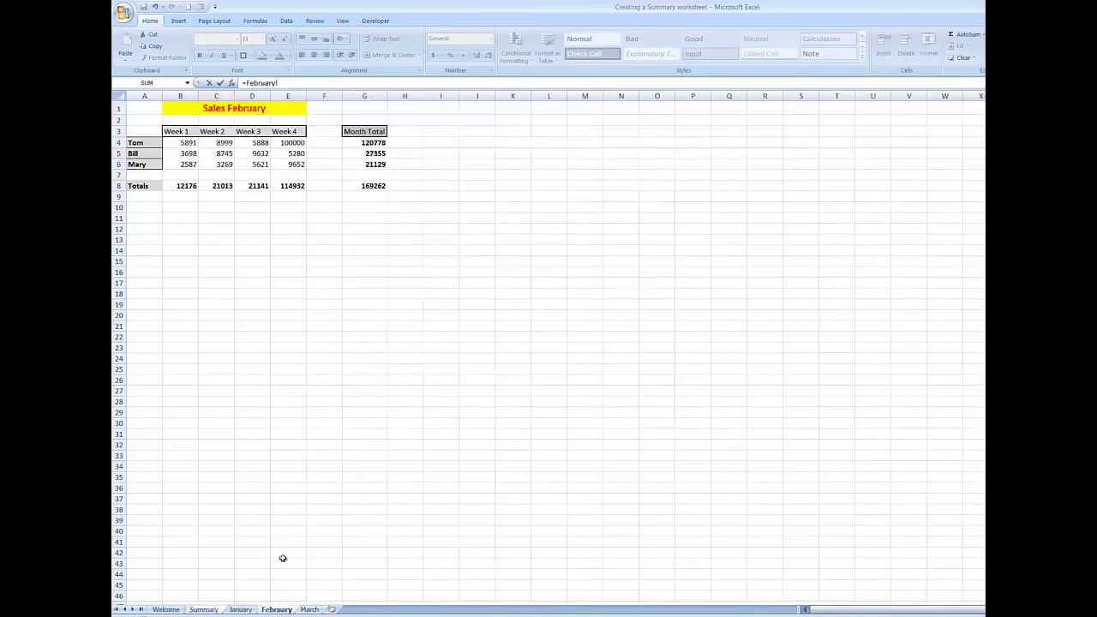
{"action": "left_click", "coordinate": [371, 143]}
{"action": "key", "text": "Return"}
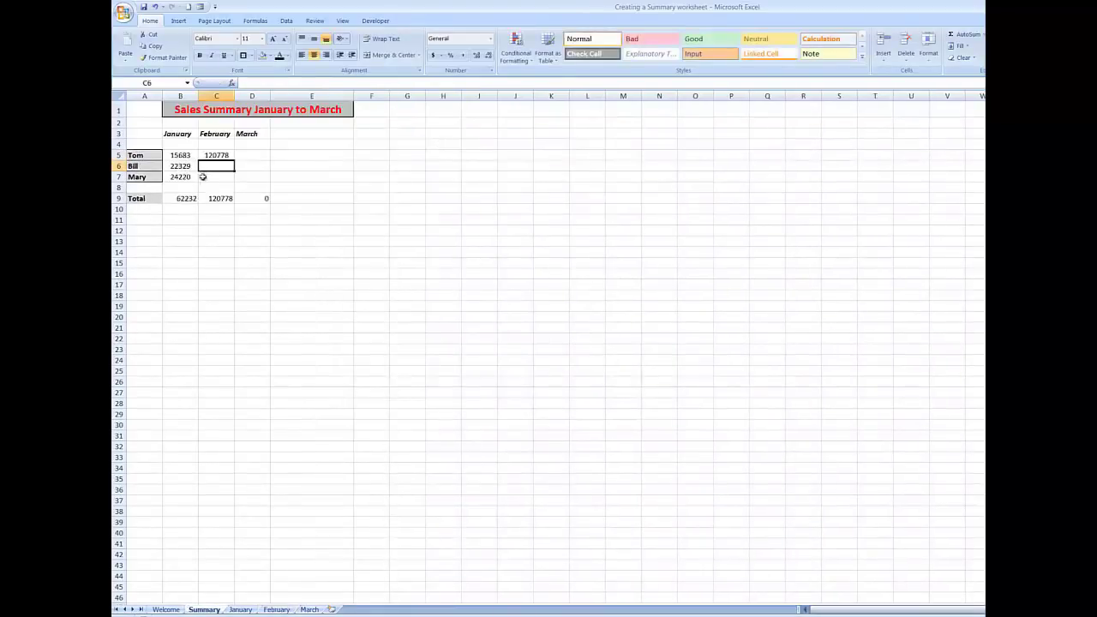
{"action": "left_click", "coordinate": [219, 155]}
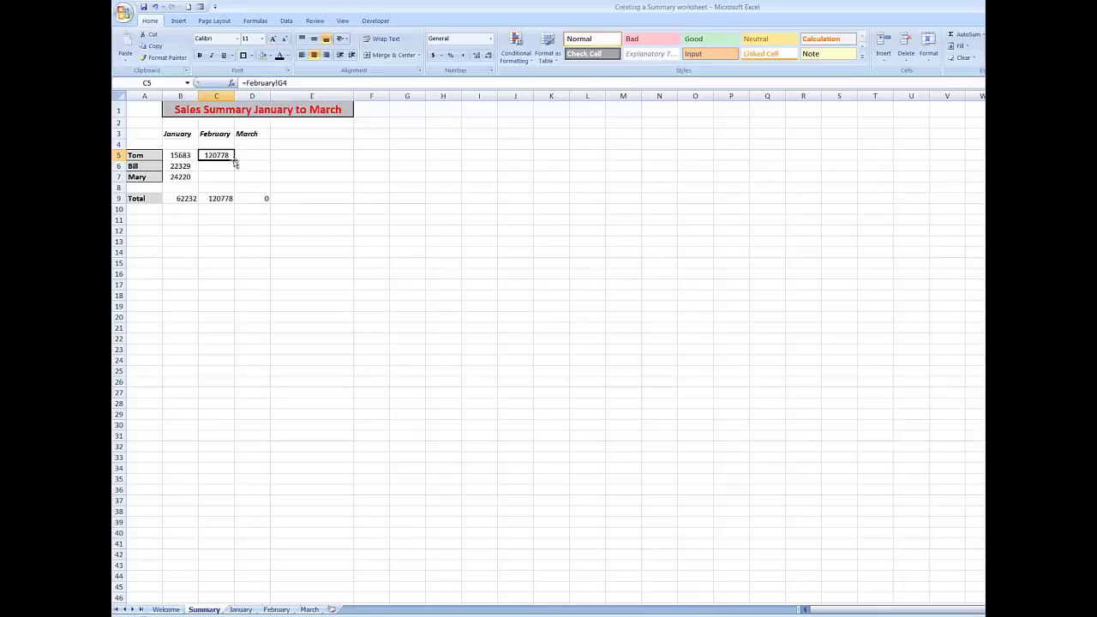
{"action": "left_click_drag", "start_coordinate": [234, 161], "coordinate": [233, 181]}
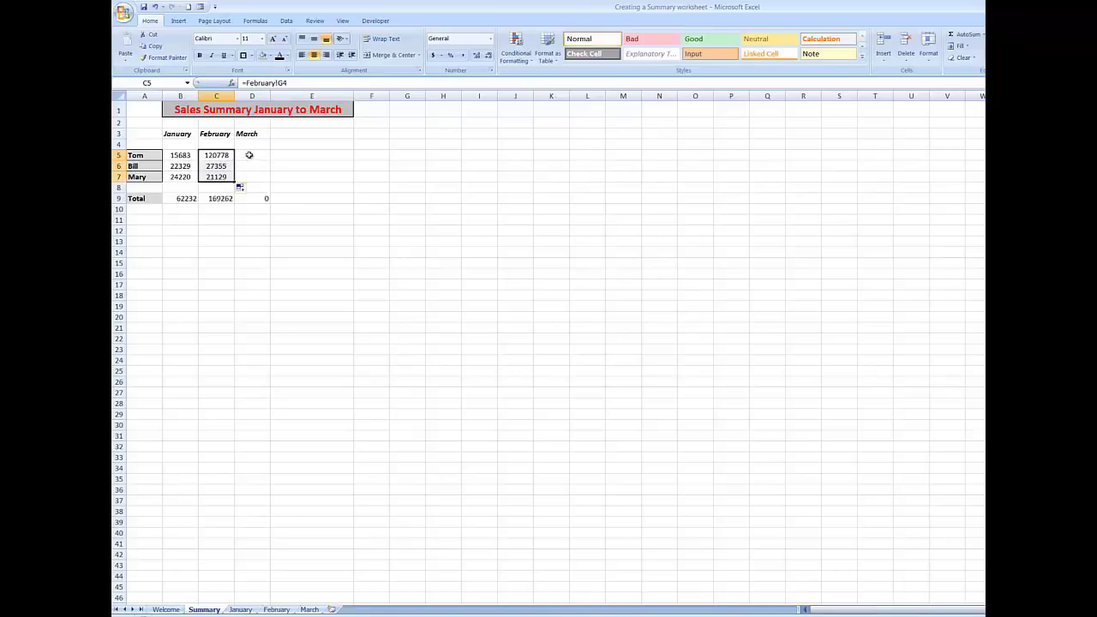
{"action": "left_click", "coordinate": [248, 154]}
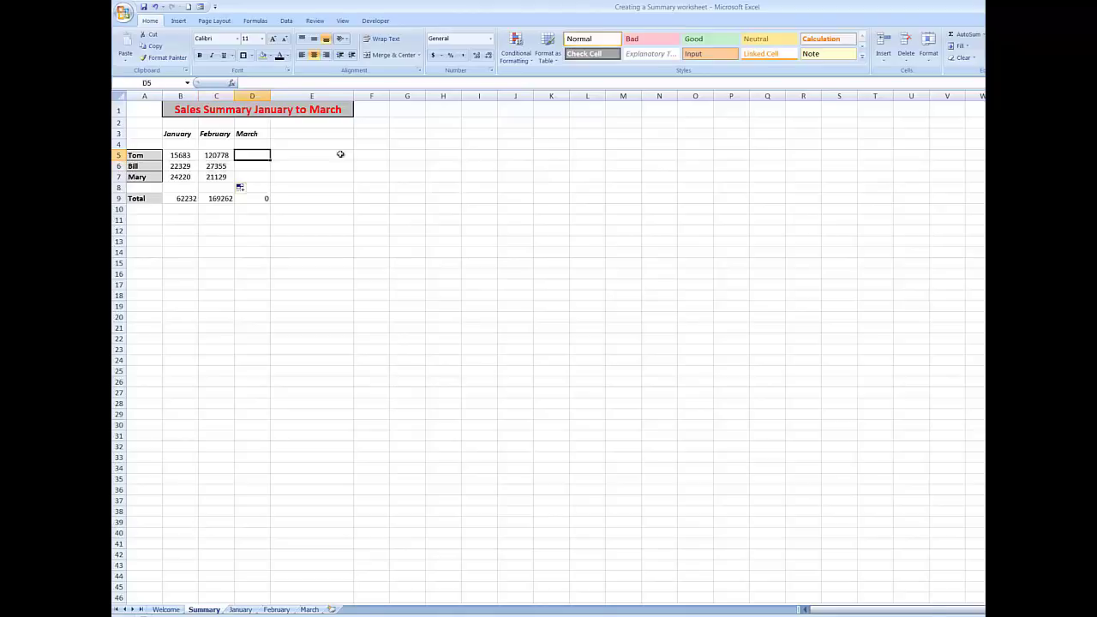
Link D5 to March!G4 and fill it down to D7 (14908, 18782, 18022).
{"action": "type", "text": "="}
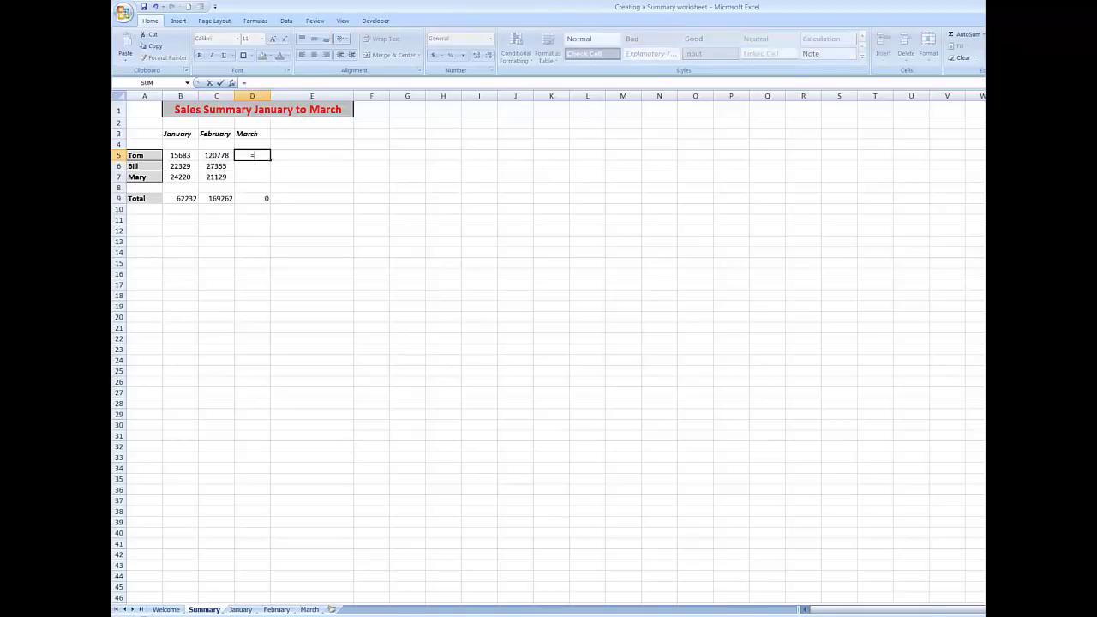
{"action": "left_click", "coordinate": [309, 609]}
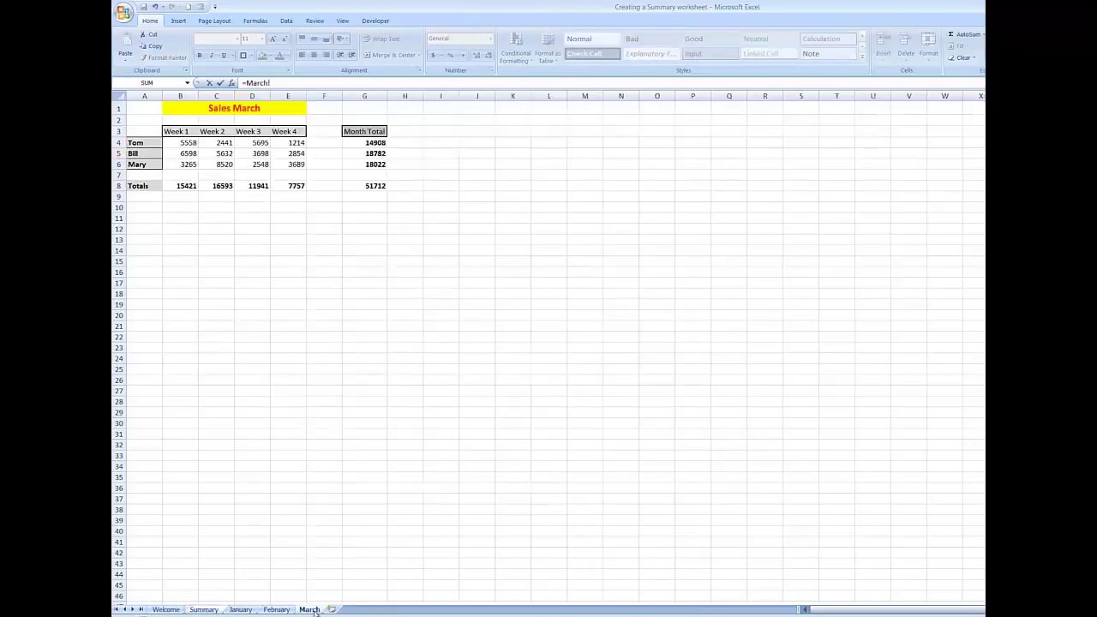
{"action": "left_click", "coordinate": [362, 142]}
{"action": "key", "text": "Return"}
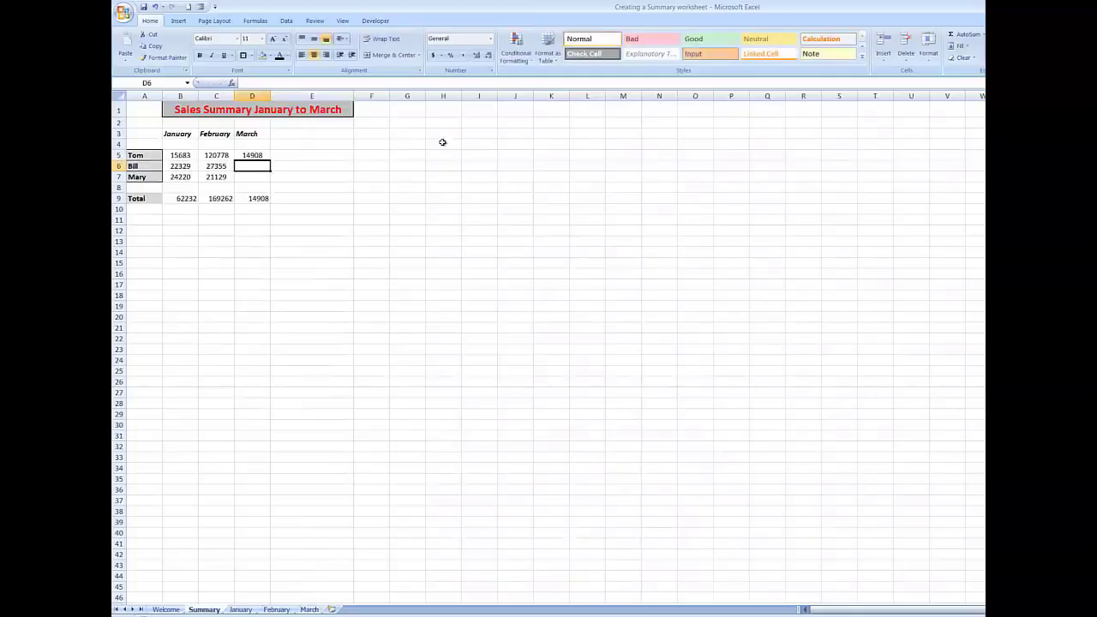
{"action": "left_click", "coordinate": [250, 156]}
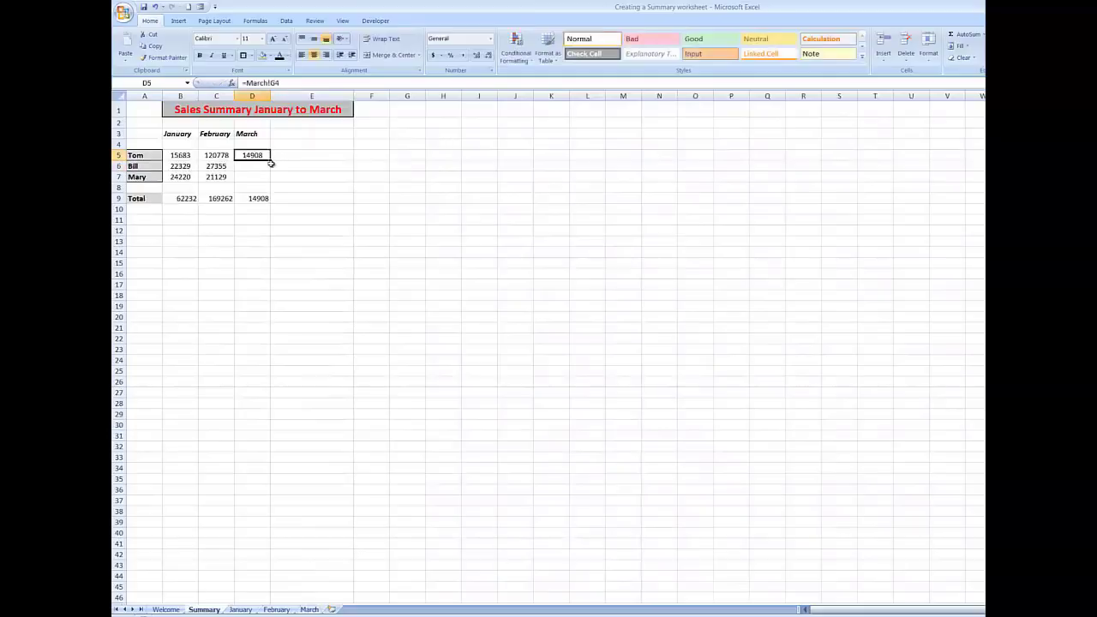
{"action": "double_click", "coordinate": [270, 161]}
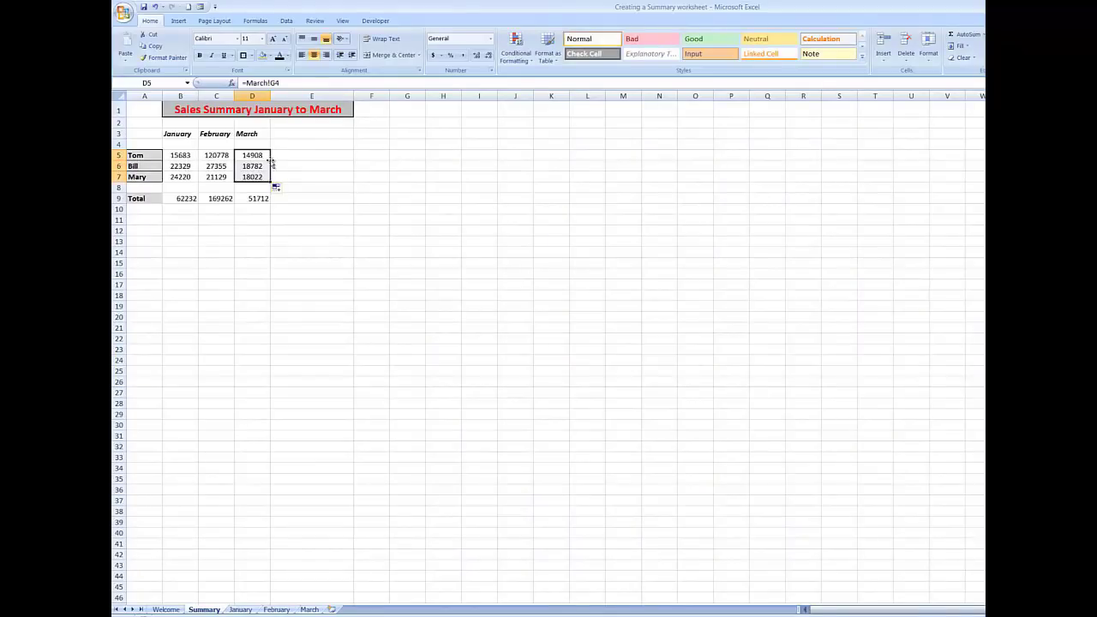
{"action": "left_click", "coordinate": [369, 156]}
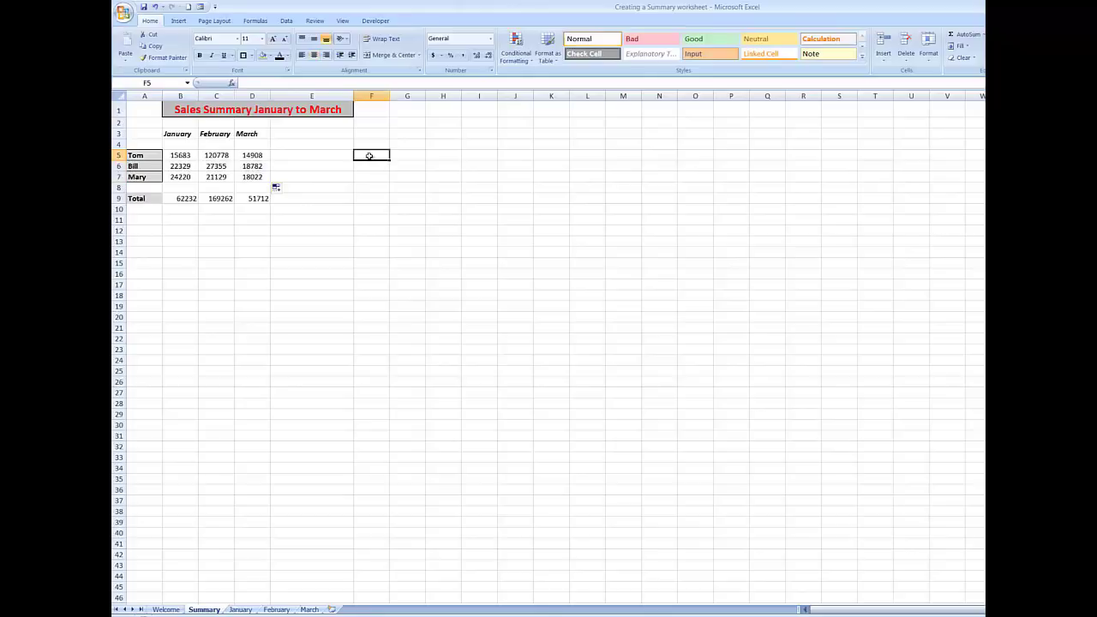
AutoSum each person's months in column F through F9 (grand total 283206), clearing blank F8.
{"action": "left_click", "coordinate": [961, 36]}
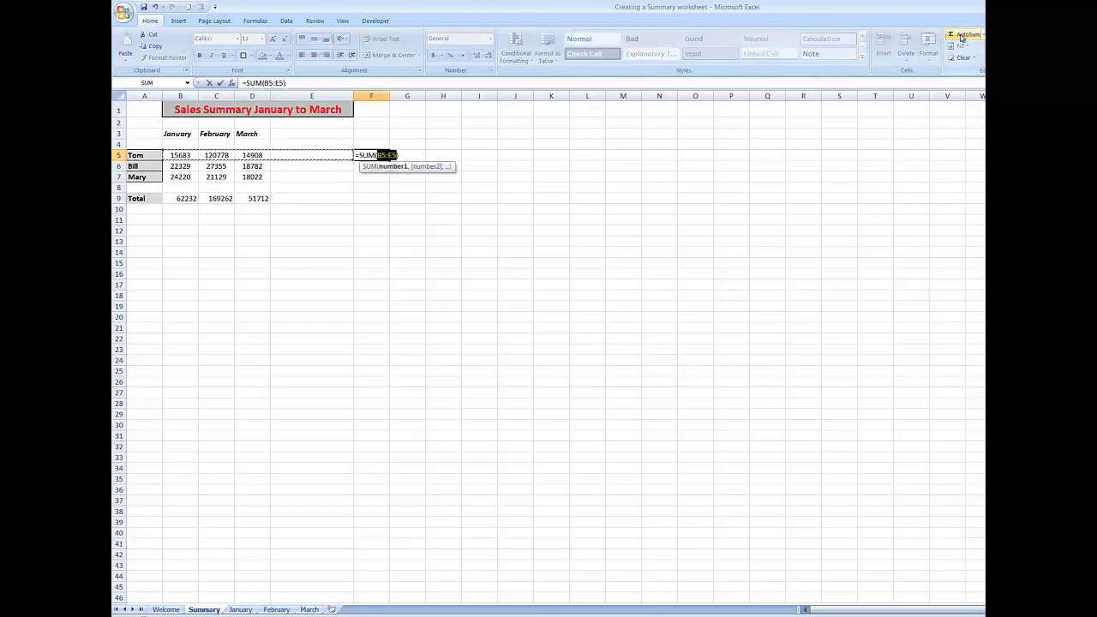
{"action": "key", "text": "Return"}
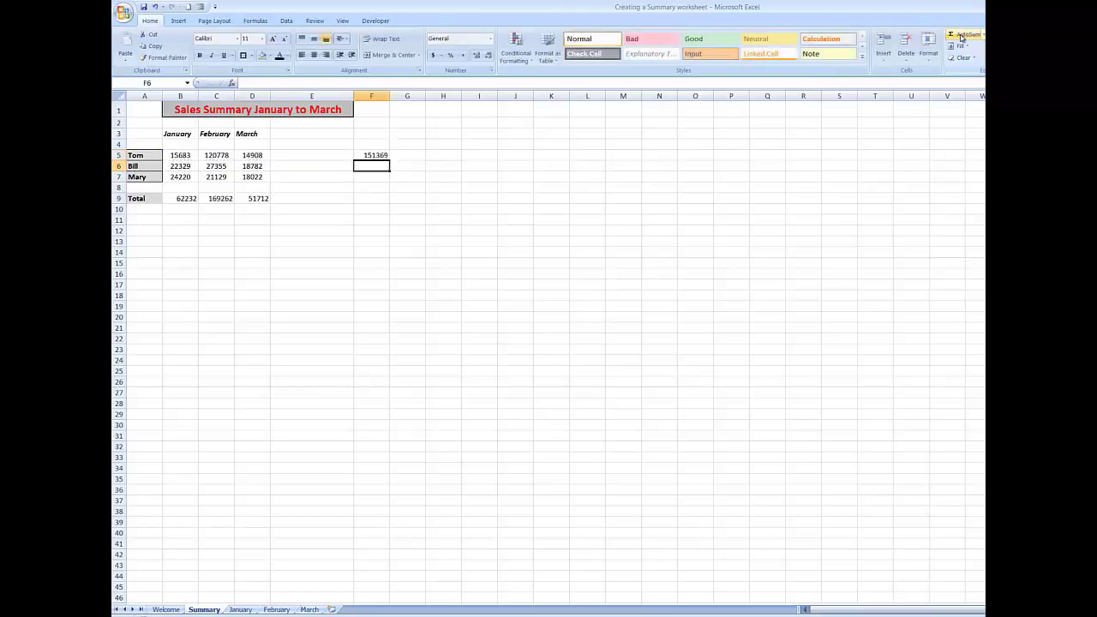
{"action": "left_click", "coordinate": [375, 154]}
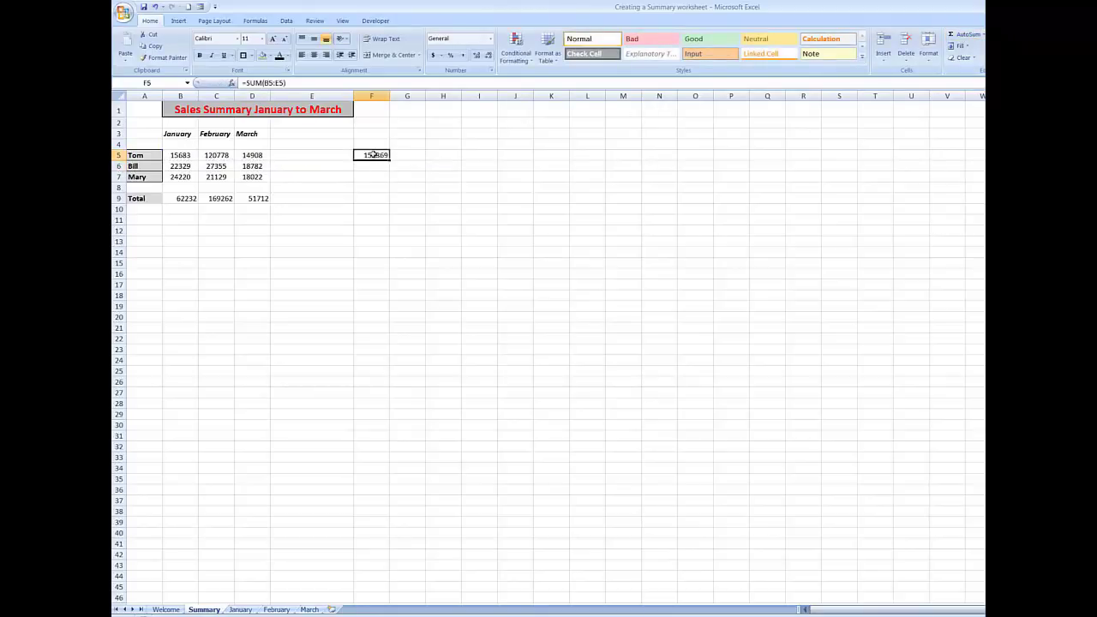
{"action": "left_click_drag", "start_coordinate": [389, 160], "coordinate": [392, 206]}
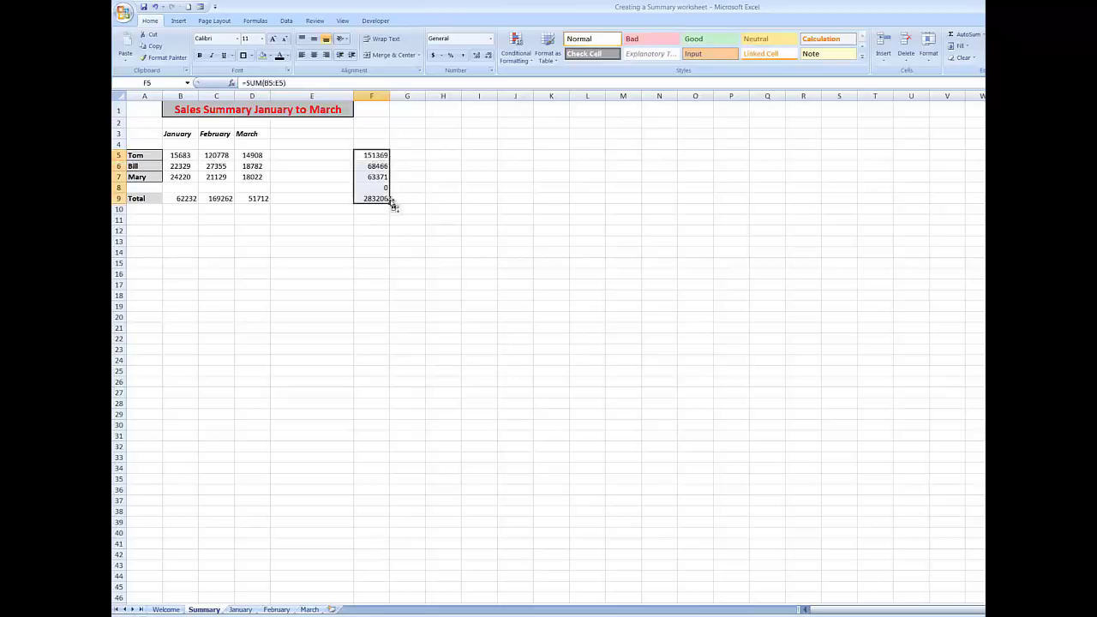
{"action": "left_click", "coordinate": [375, 187]}
{"action": "key", "text": "Delete"}
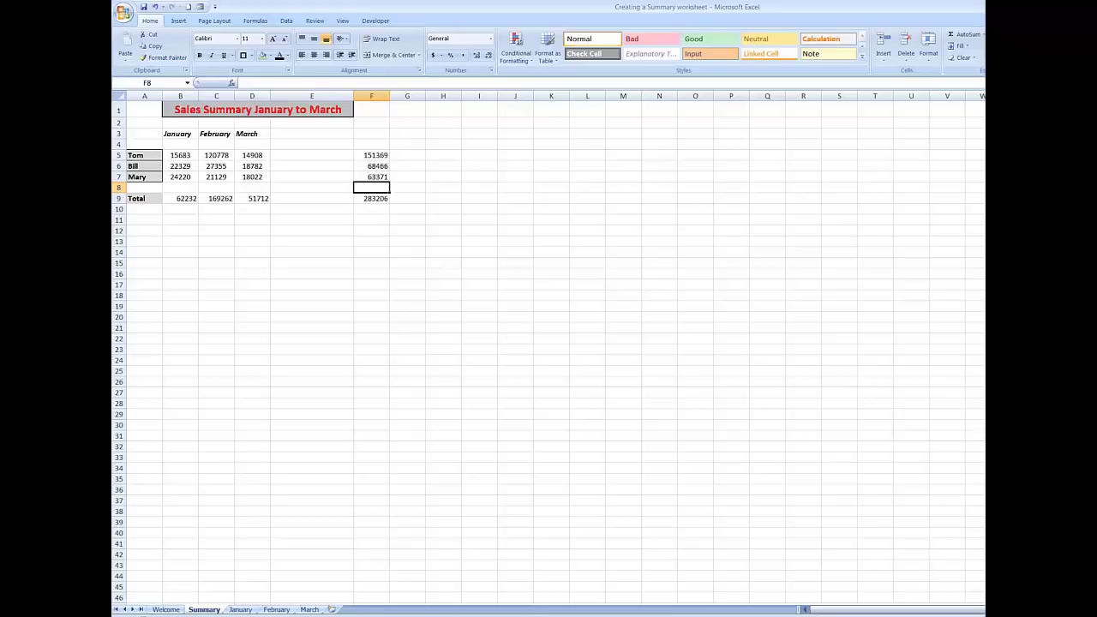
{"action": "left_click", "coordinate": [277, 609]}
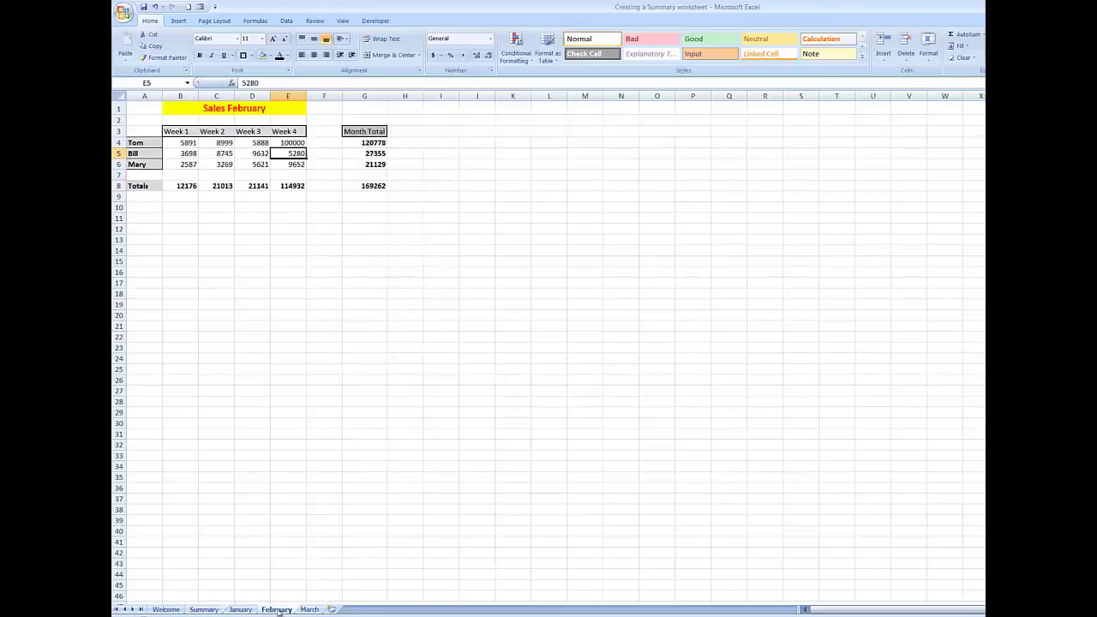
Change Tom's February Week 4 from 100000 to 2000 and confirm the Summary's grand total drops to 185206.
{"action": "left_click", "coordinate": [293, 143]}
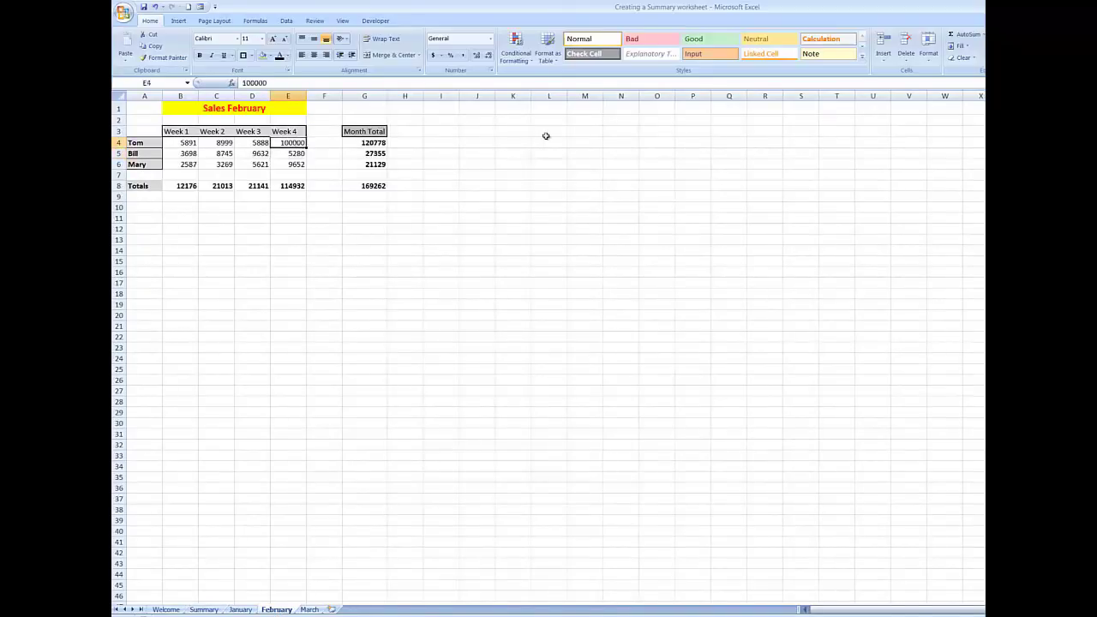
{"action": "type", "text": "2000"}
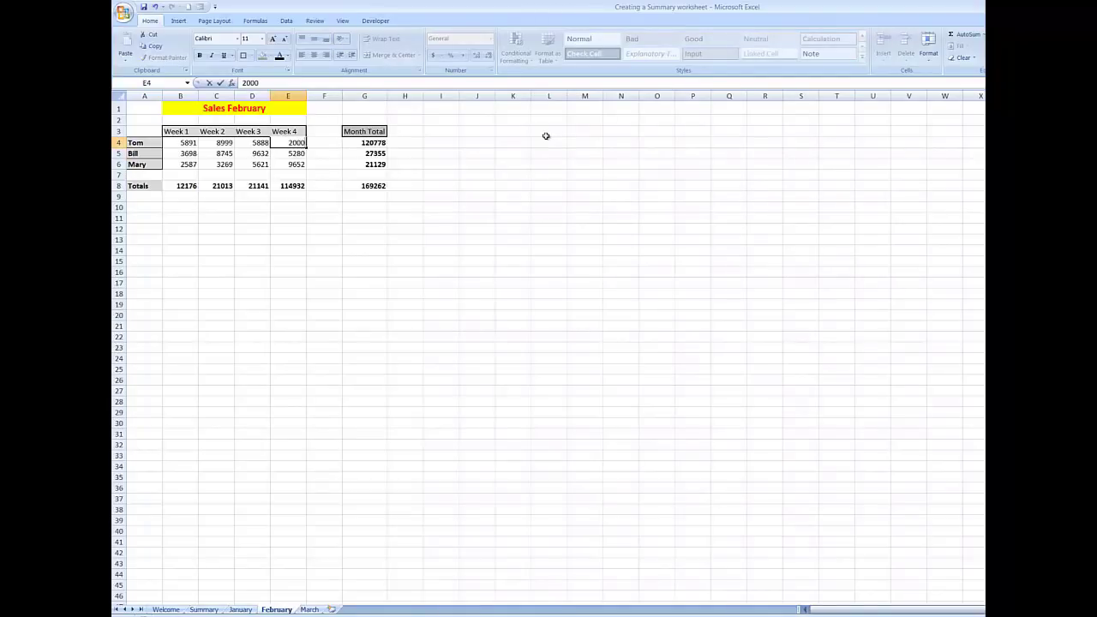
{"action": "key", "text": "Return"}
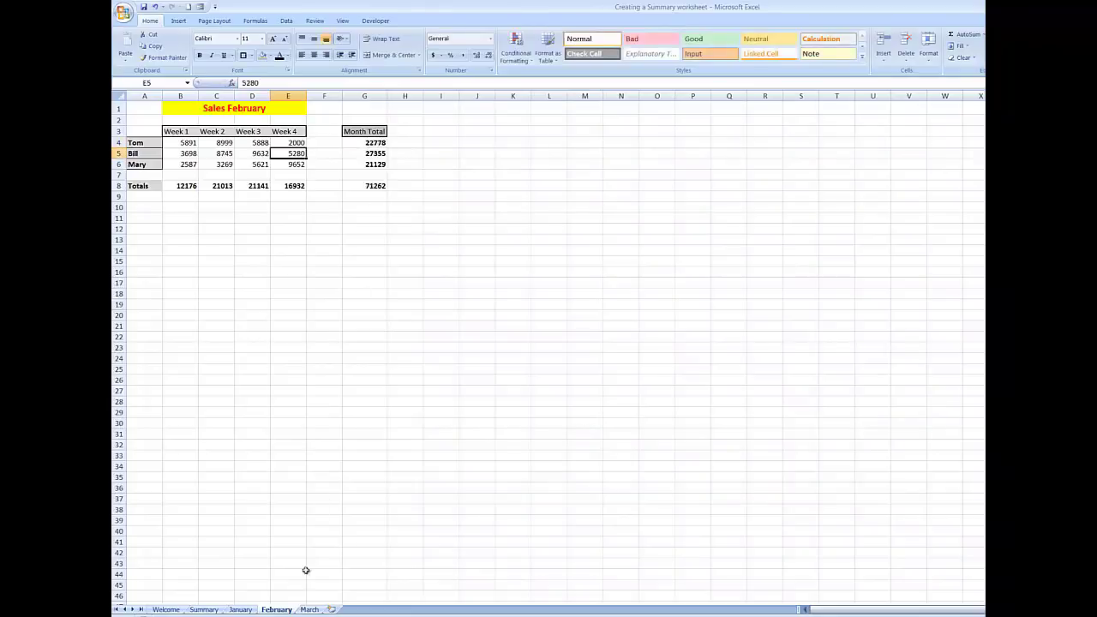
{"action": "left_click", "coordinate": [206, 609]}
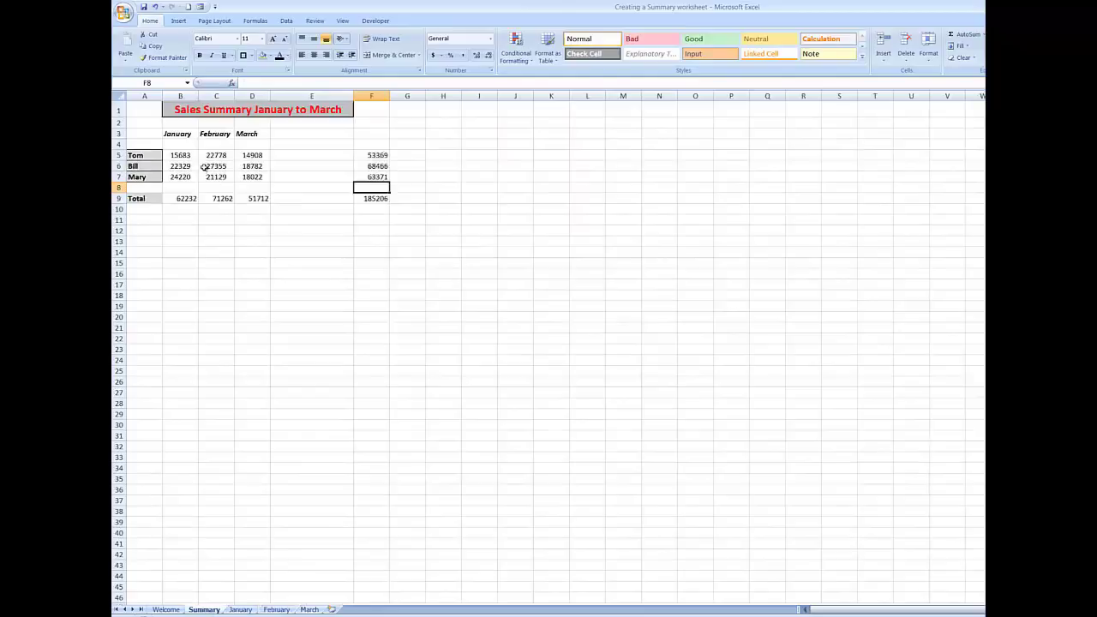